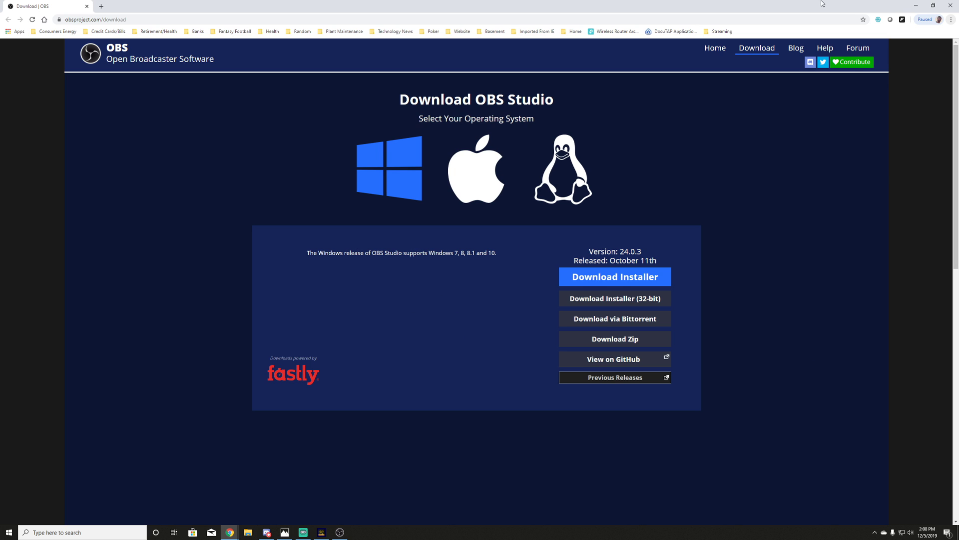
Step: Switch from the OBS 24.0.3 download page in Chrome to the OBS Studio window
left_click(340, 532)
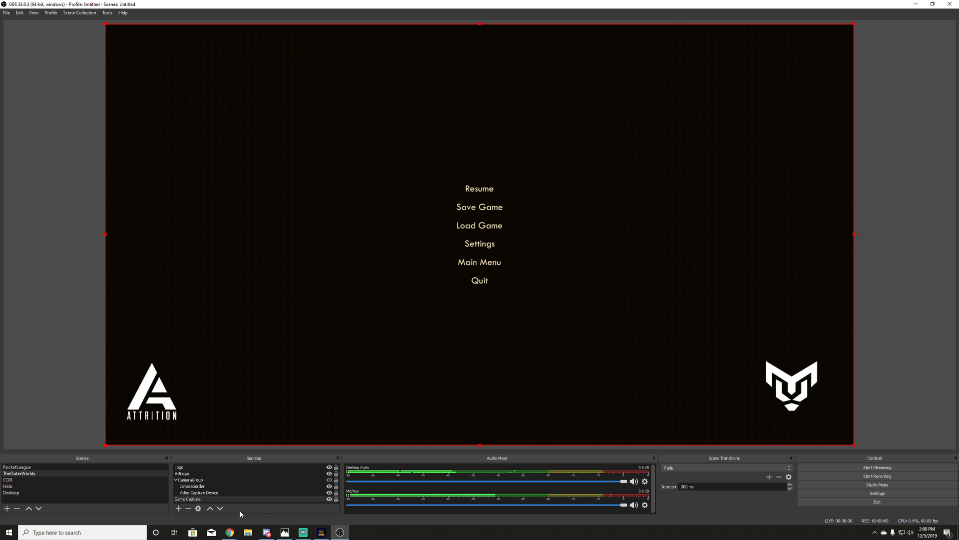
Step: Select and then deselect the Logo source in the TheOuterWorlds scene
left_click(184, 467)
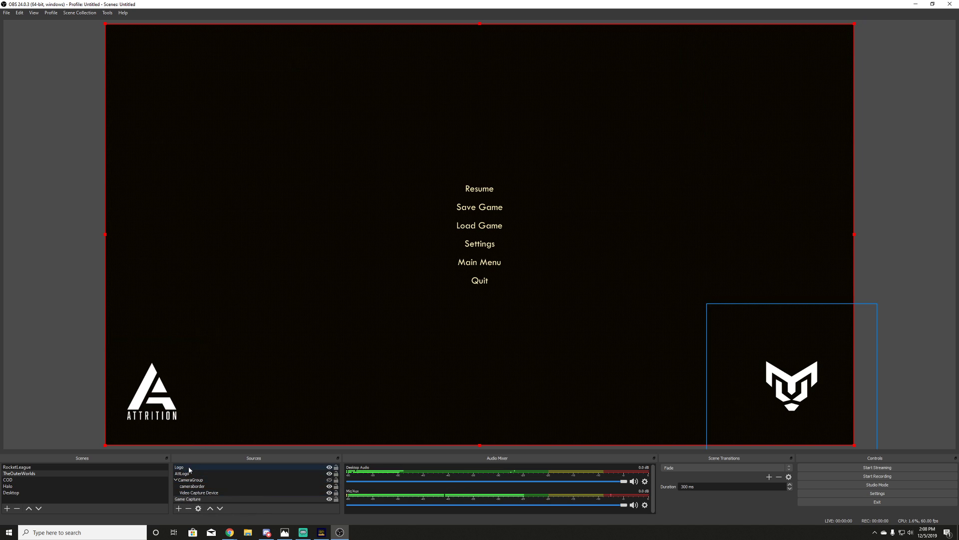
left_click(219, 446)
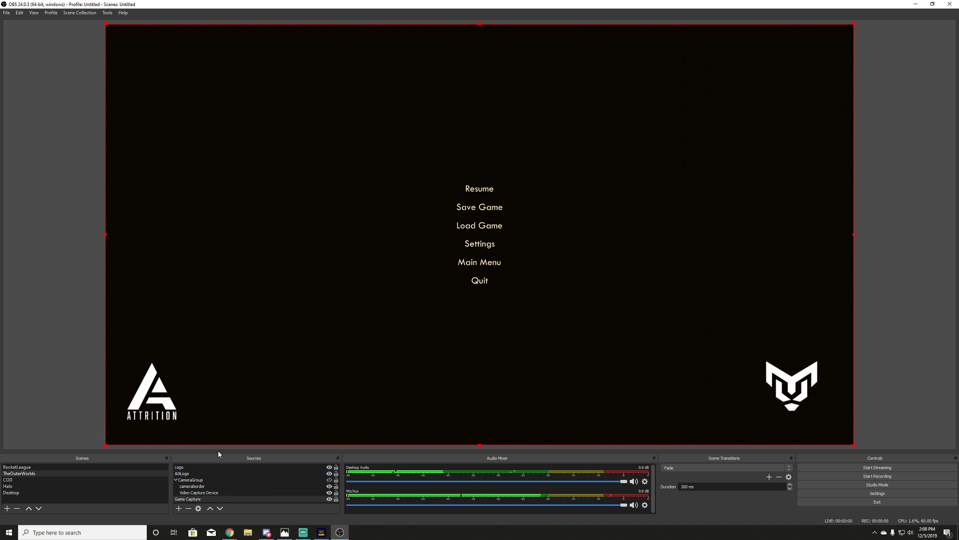
Step: Open the Game Capture properties, browse source types without adding one, and close the properties
double_click(208, 499)
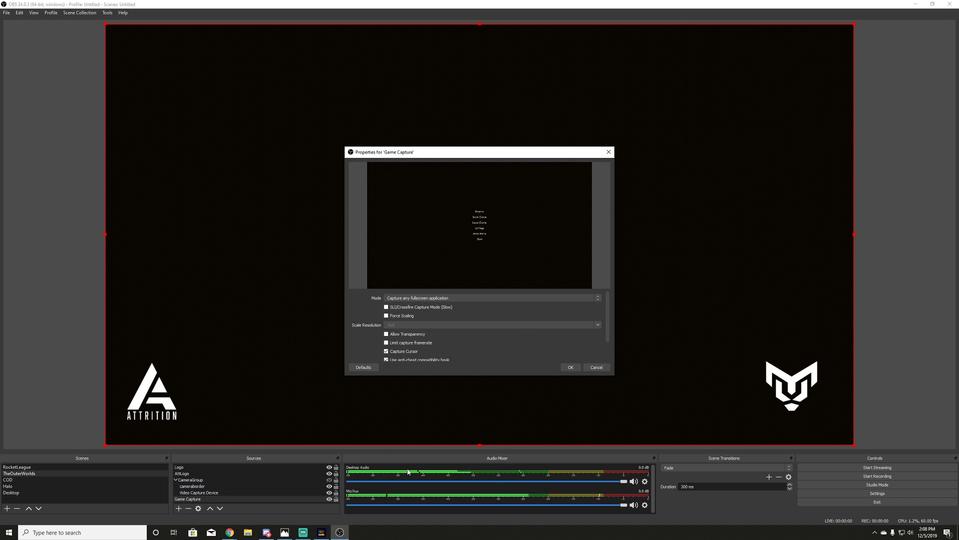
left_click(179, 508)
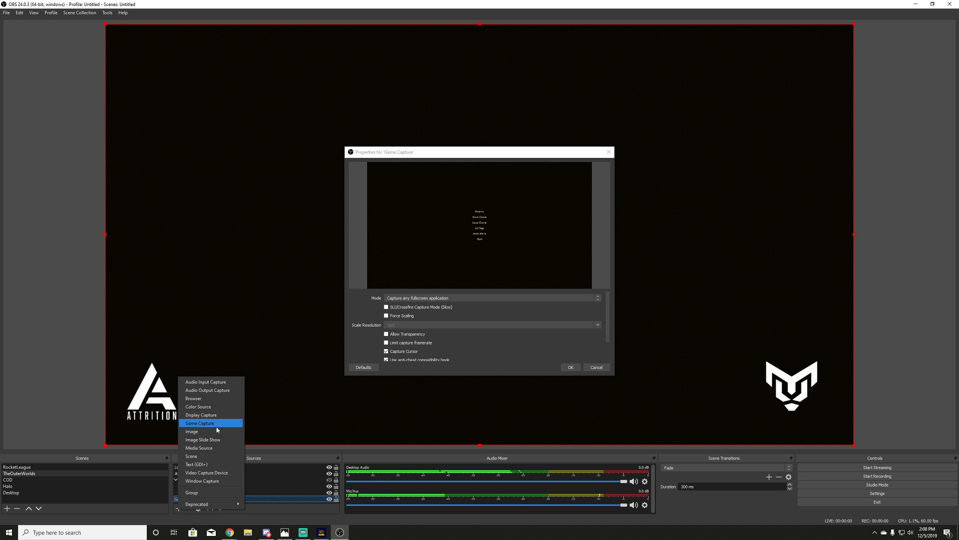
left_click(451, 351)
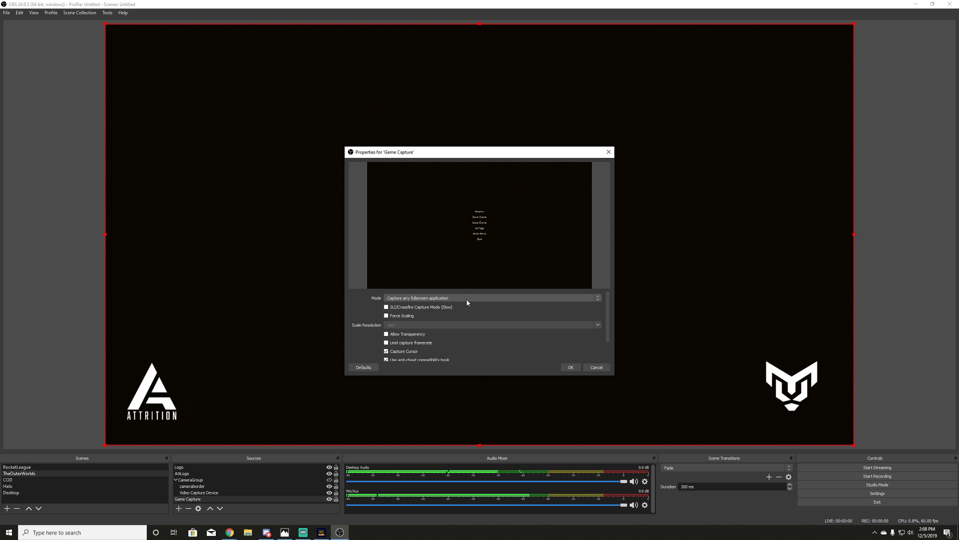
left_click(608, 152)
Step: In the game, toggle Window Mode to Windowed Fullscreen and back to Fullscreen
left_click(480, 243)
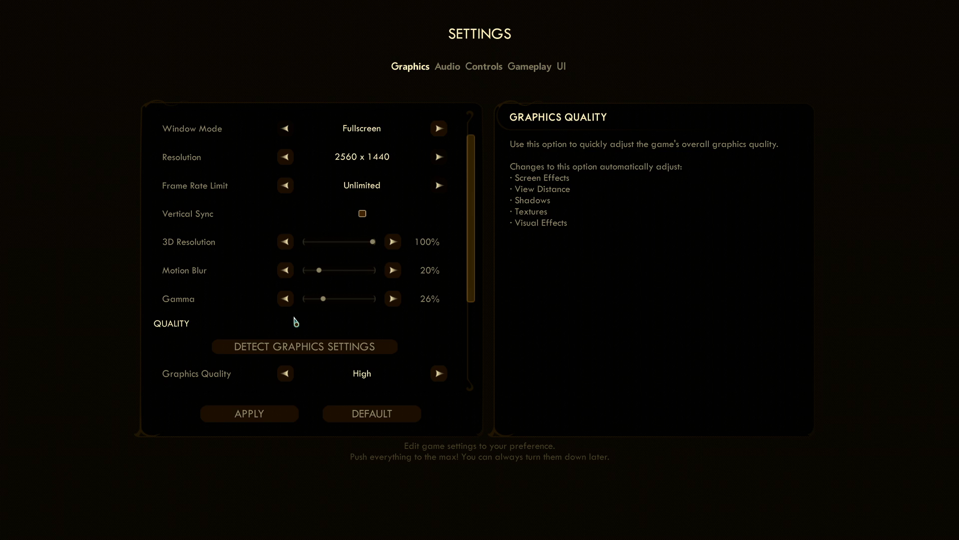
left_click(291, 145)
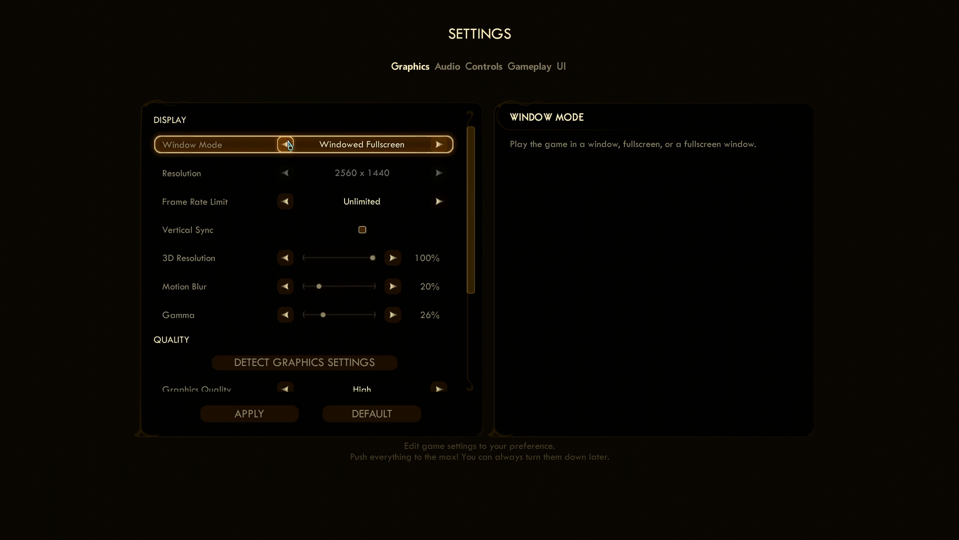
left_click(290, 145)
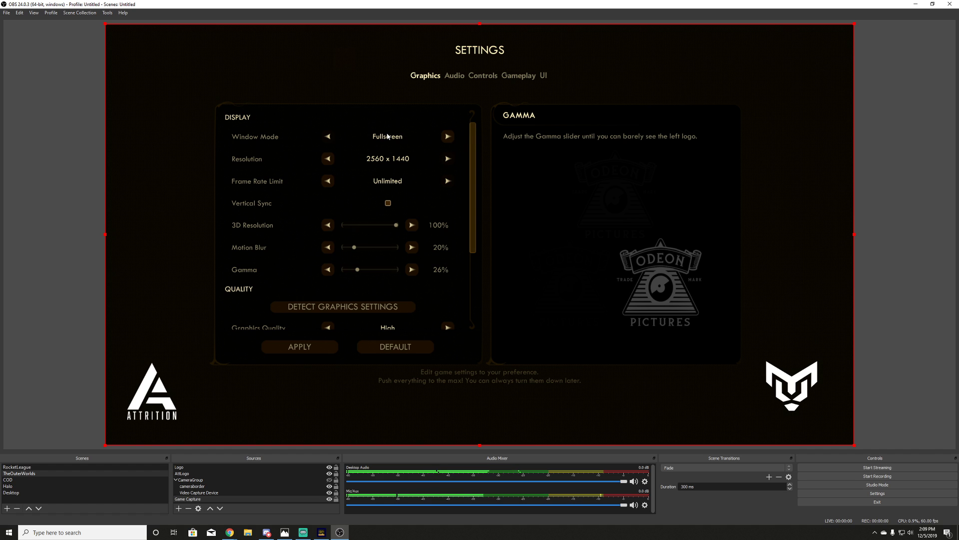
Step: Reopen and close the Game Capture properties, then bring up the OBS Settings window
left_click(196, 499)
left_click(198, 507)
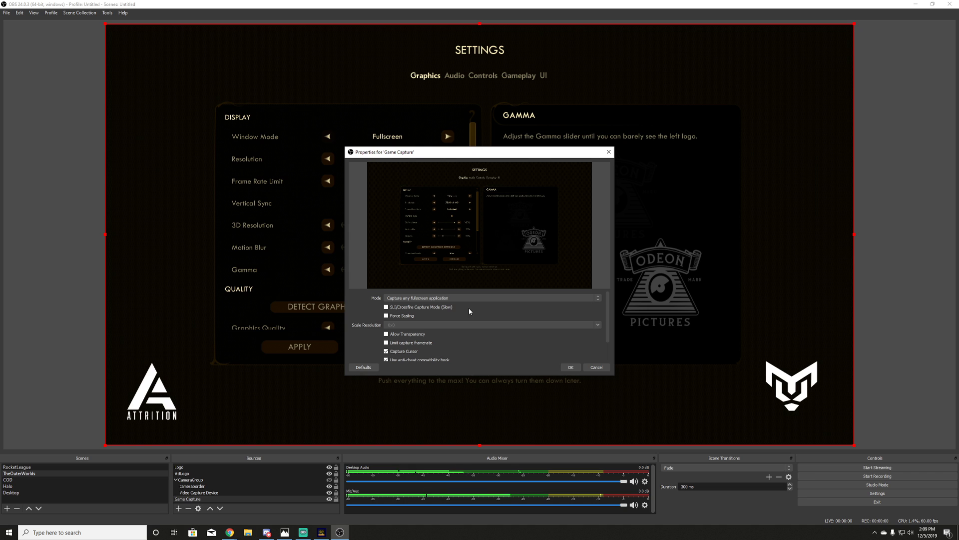
left_click(607, 153)
left_click(852, 494)
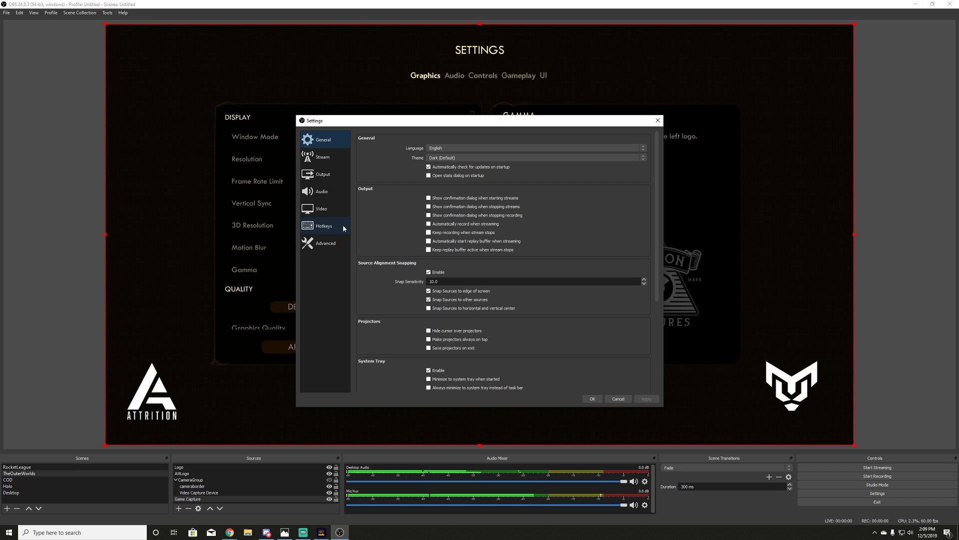
Step: Review Output's Recording tab (mp4, x264, 35000 Kbps) against Streaming and inspect the recording path
left_click(323, 158)
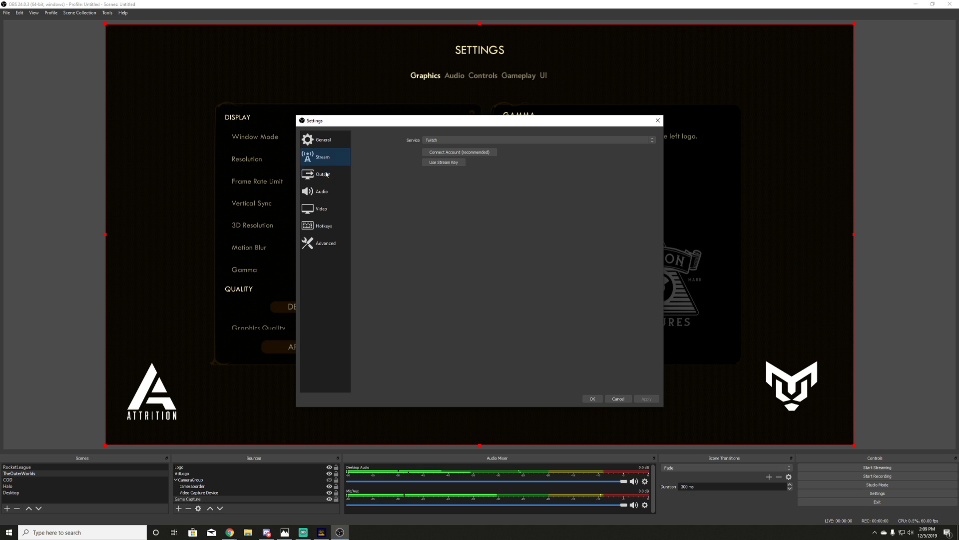
left_click(325, 174)
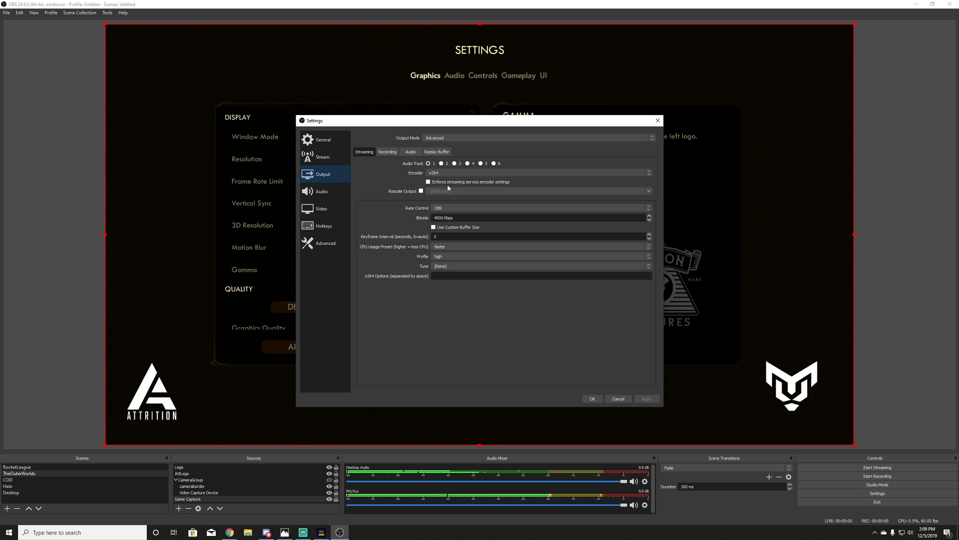
left_click(387, 152)
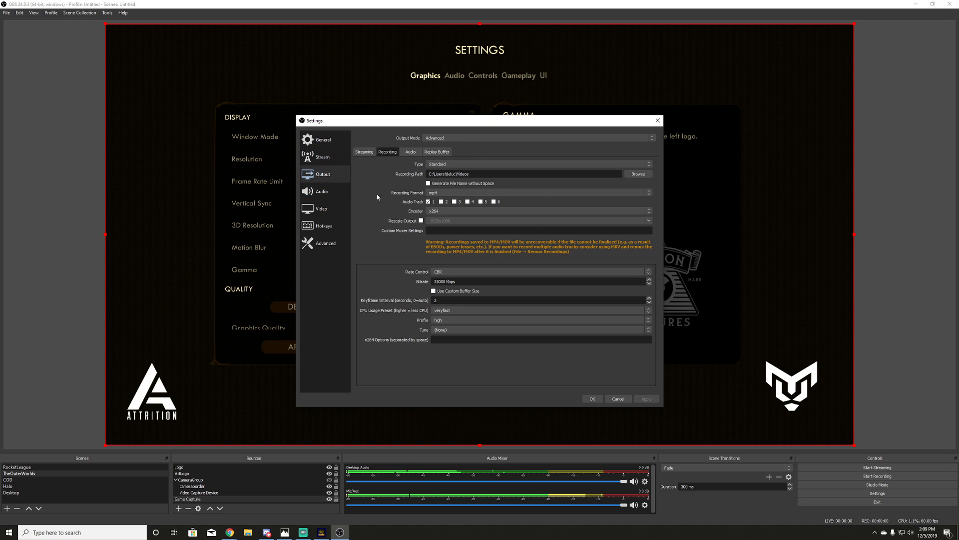
left_click(365, 152)
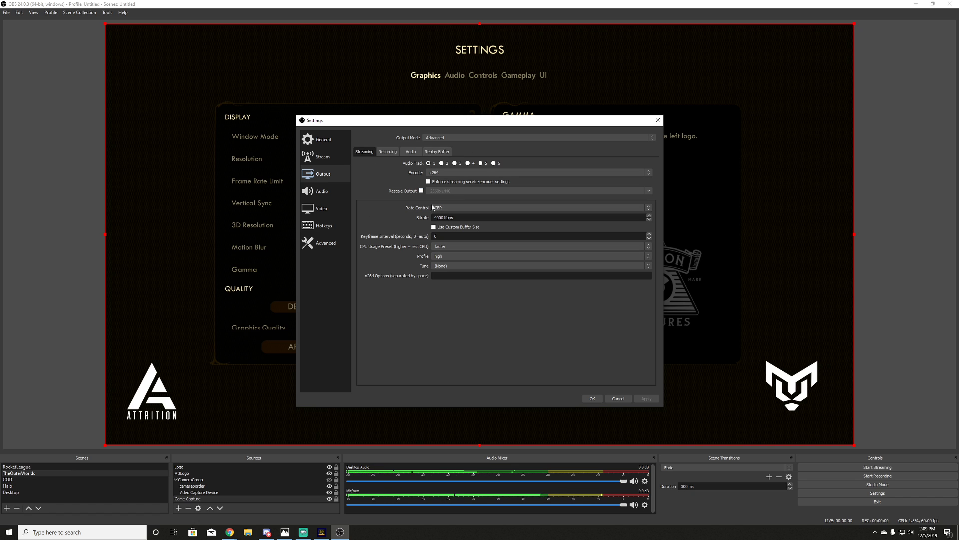
left_click(387, 151)
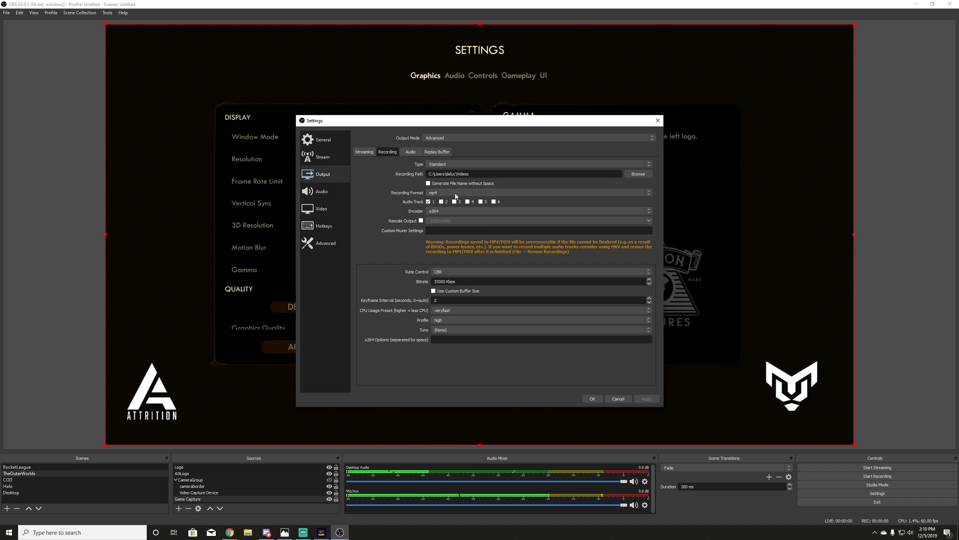
left_click_drag(472, 174, 400, 175)
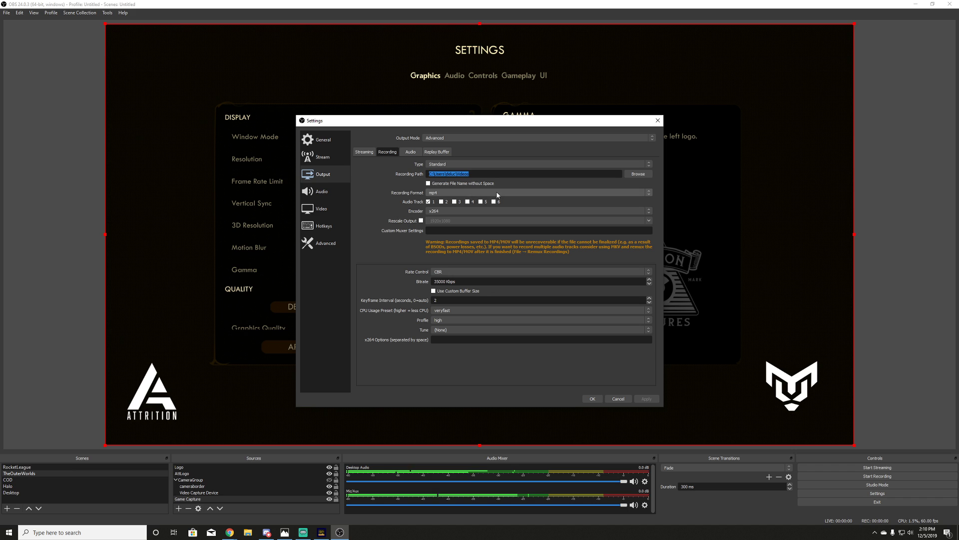
left_click(483, 175)
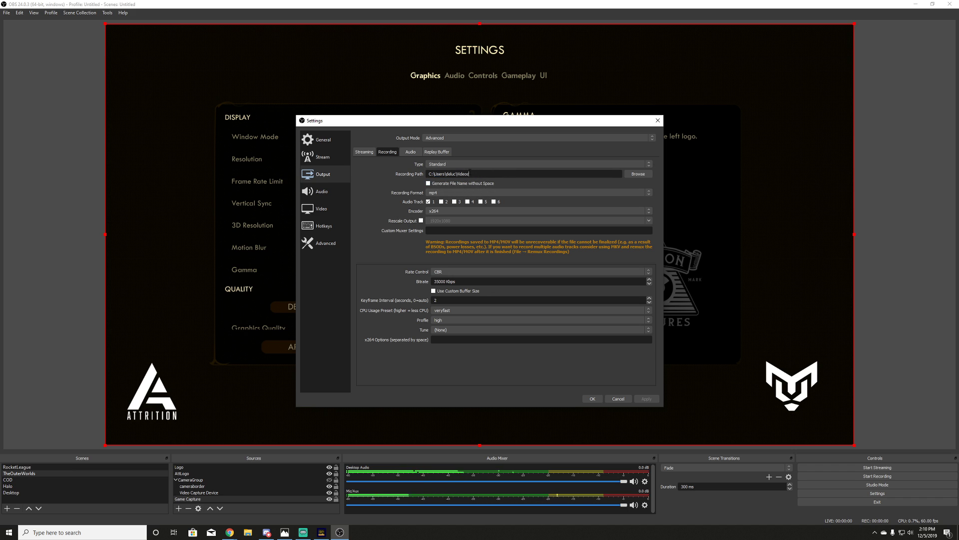
left_click(436, 194)
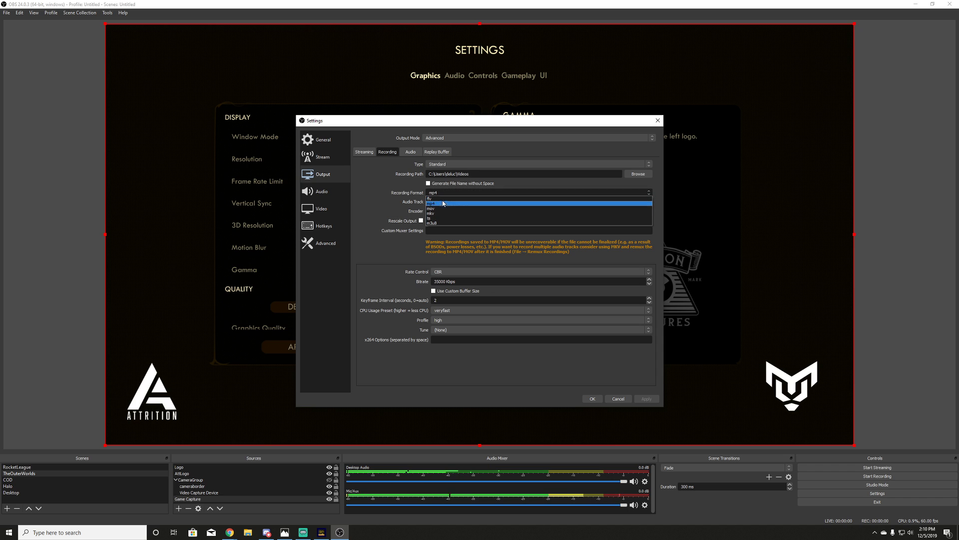
left_click(449, 203)
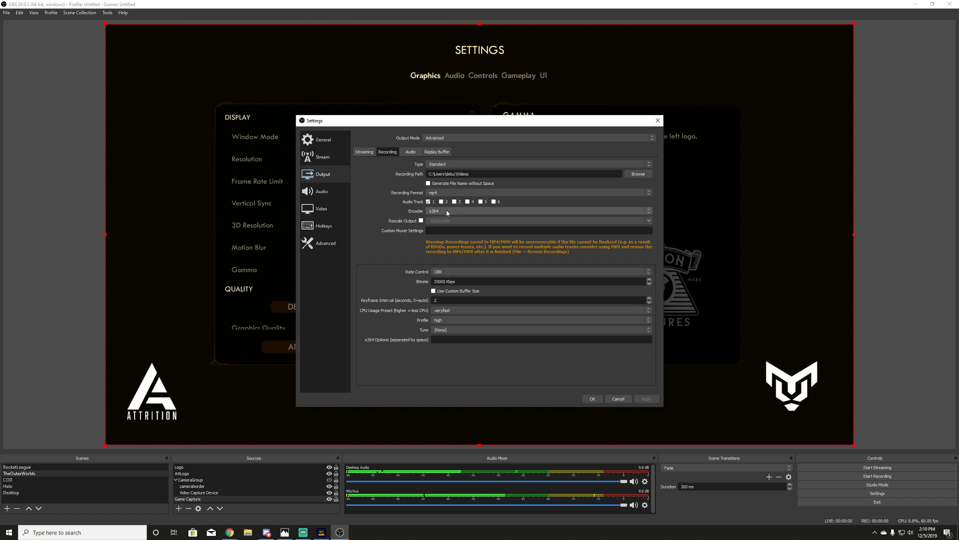
Step: Keep the x264 encoder with CBR at 35000 Kbps and set Keyframe Interval to 2
left_click(633, 211)
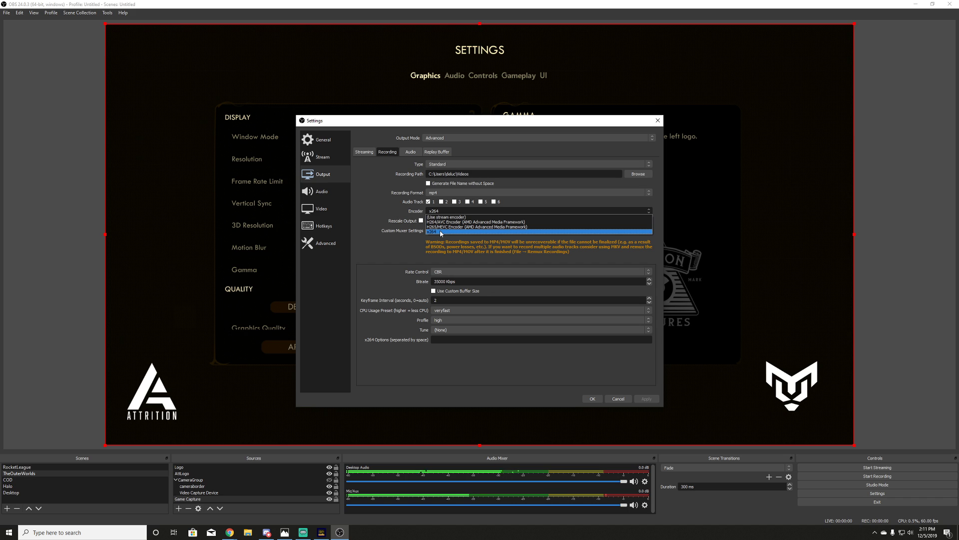
left_click(435, 231)
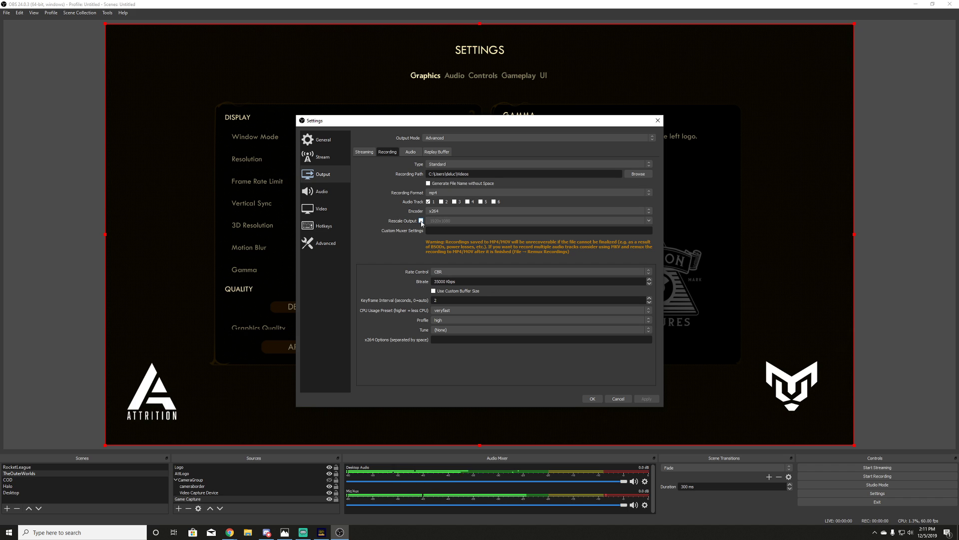
left_click(469, 273)
left_click(446, 277)
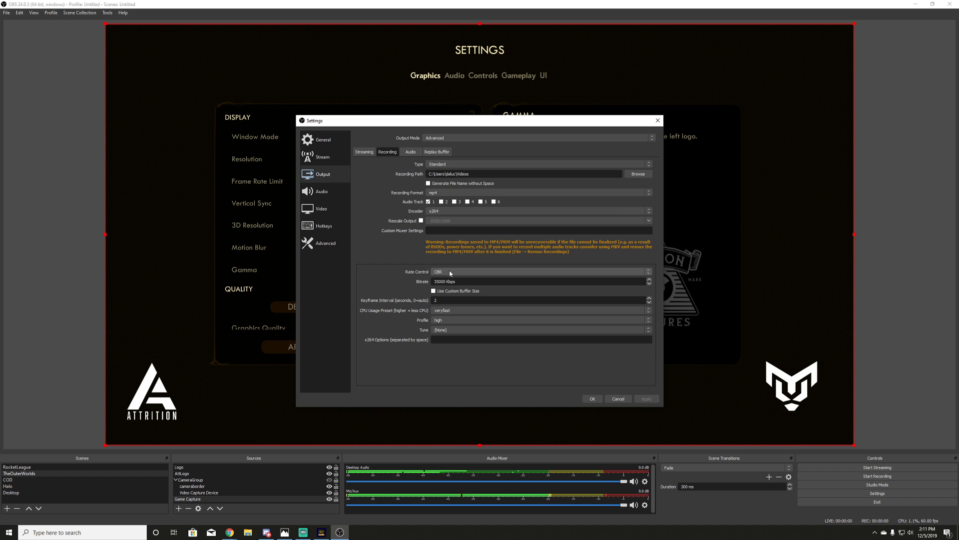
double_click(441, 281)
left_click(441, 281)
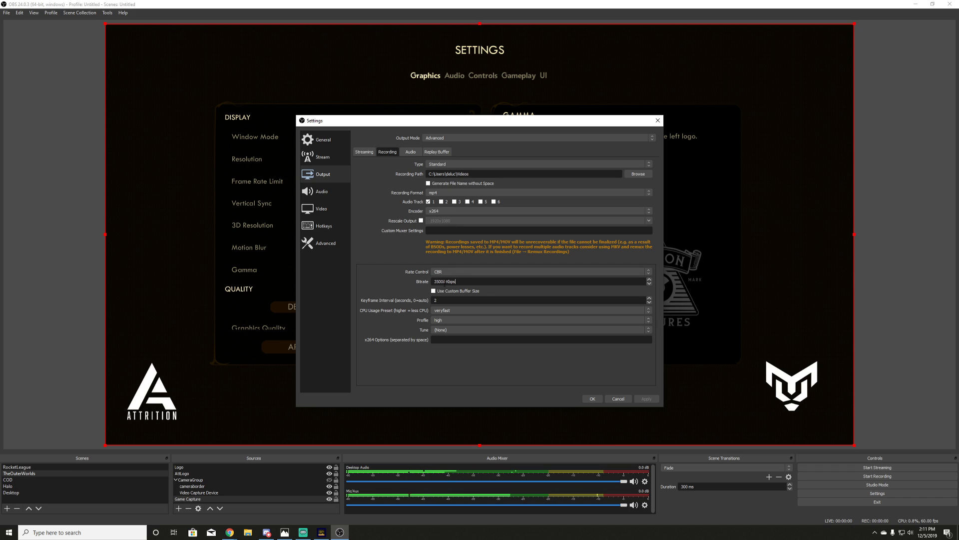
key("Tab")
type("2")
Step: Keep the CPU Usage Preset at veryfast and the encoder Profile at high
left_click(462, 309)
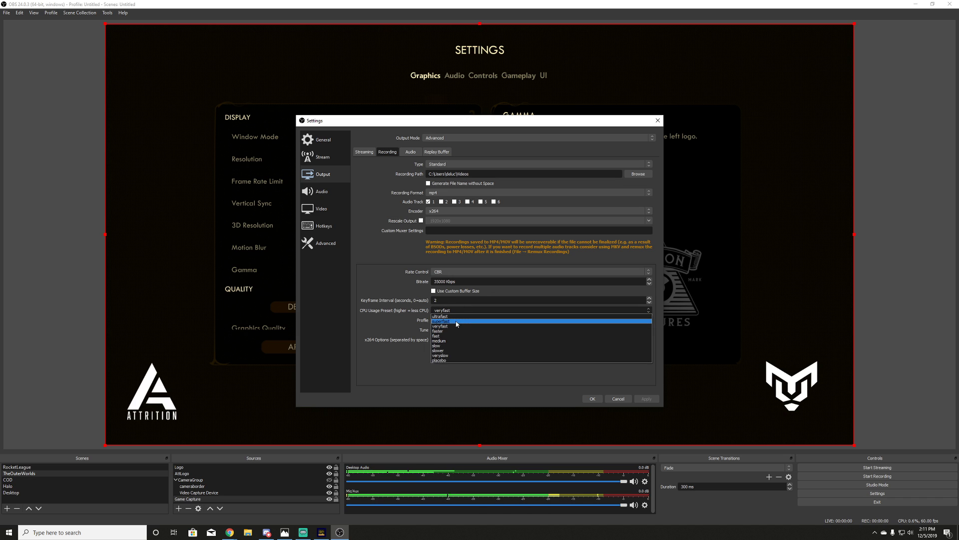
left_click(449, 327)
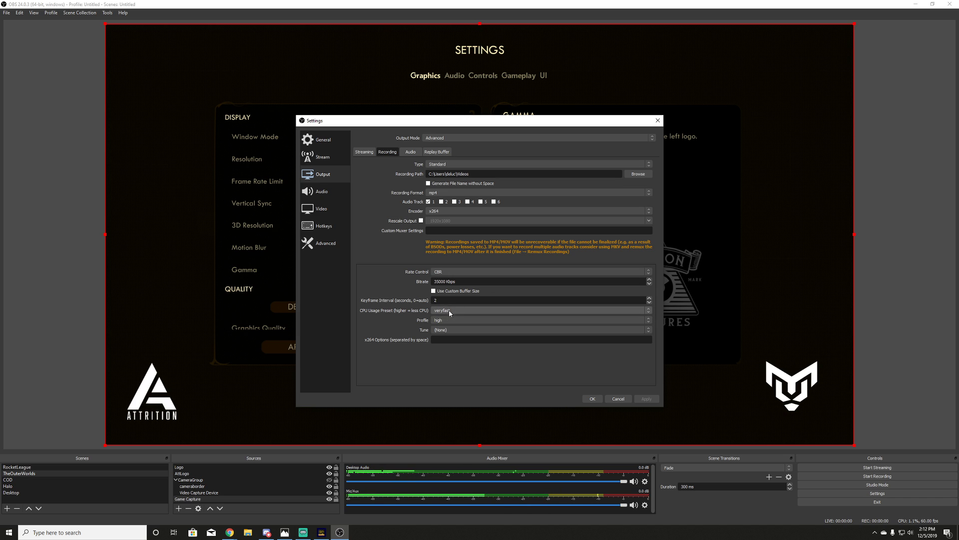
left_click(453, 310)
left_click(451, 311)
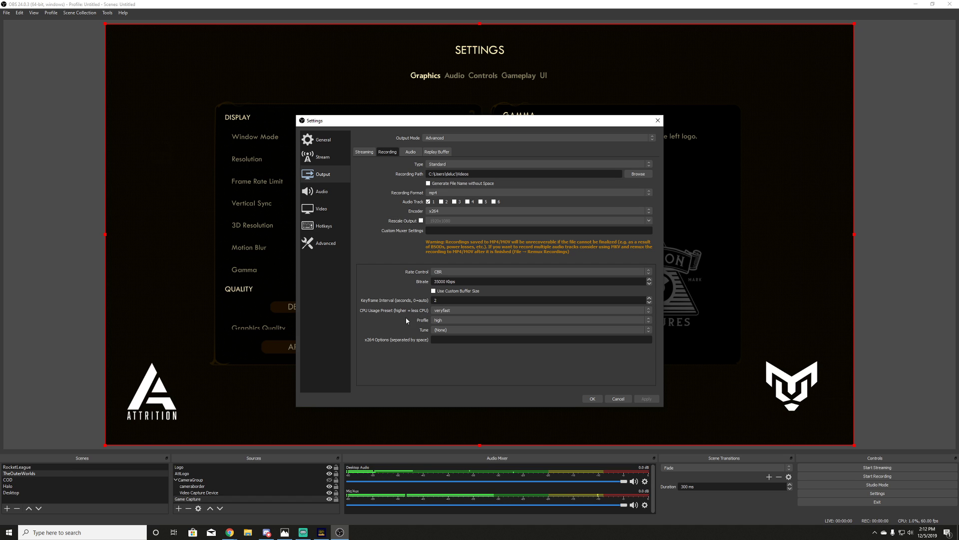
left_click(441, 312)
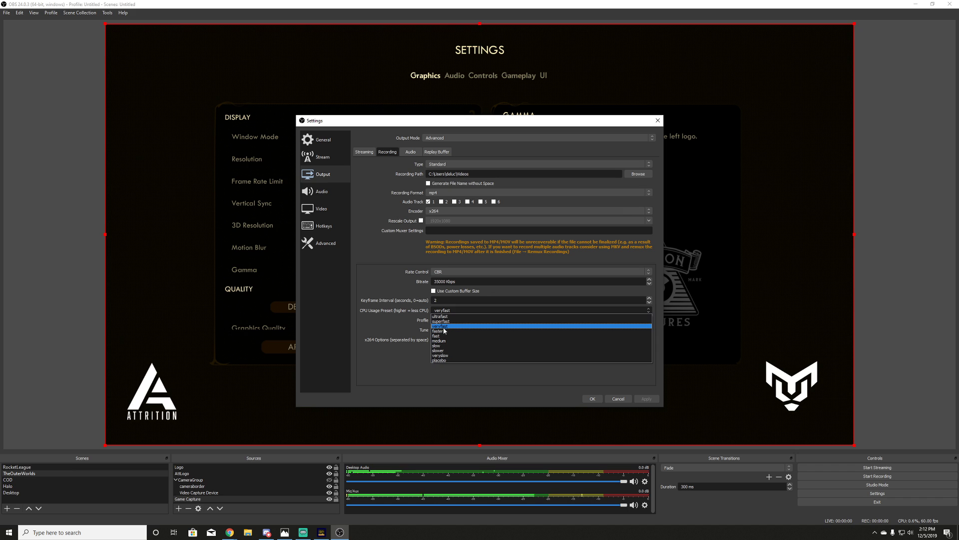
left_click(448, 325)
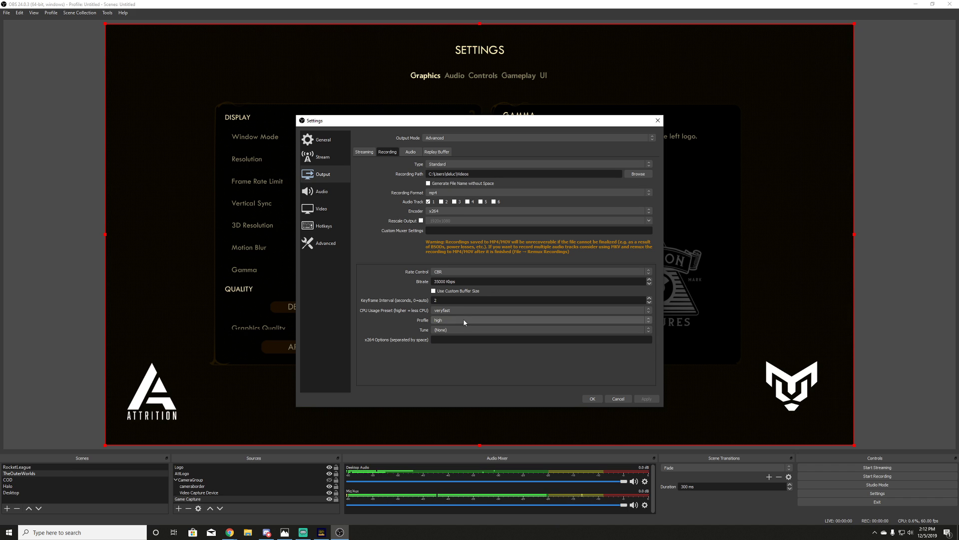
left_click(463, 322)
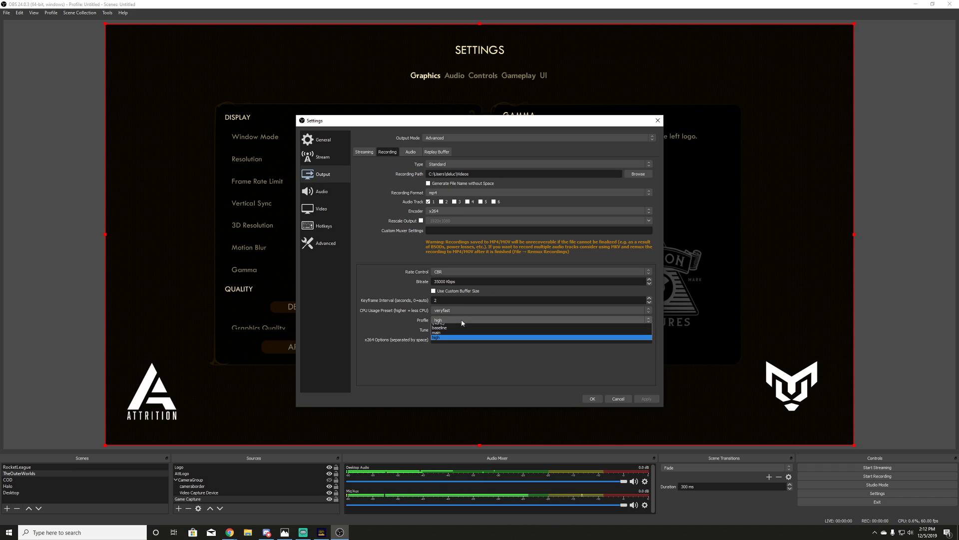
left_click(439, 341)
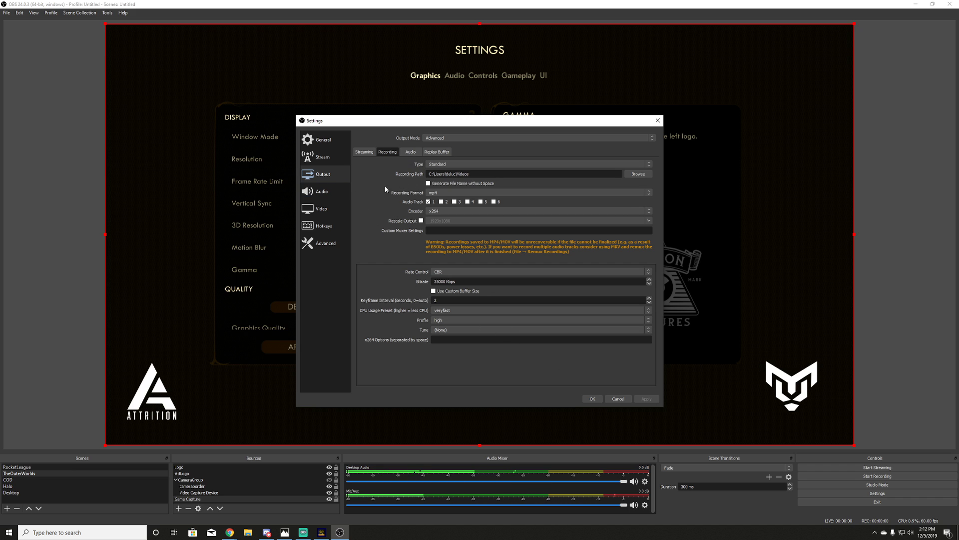
Step: Scale the 2560x1440 canvas to 1920x1080 output using the Lanczos downscale filter
left_click(329, 210)
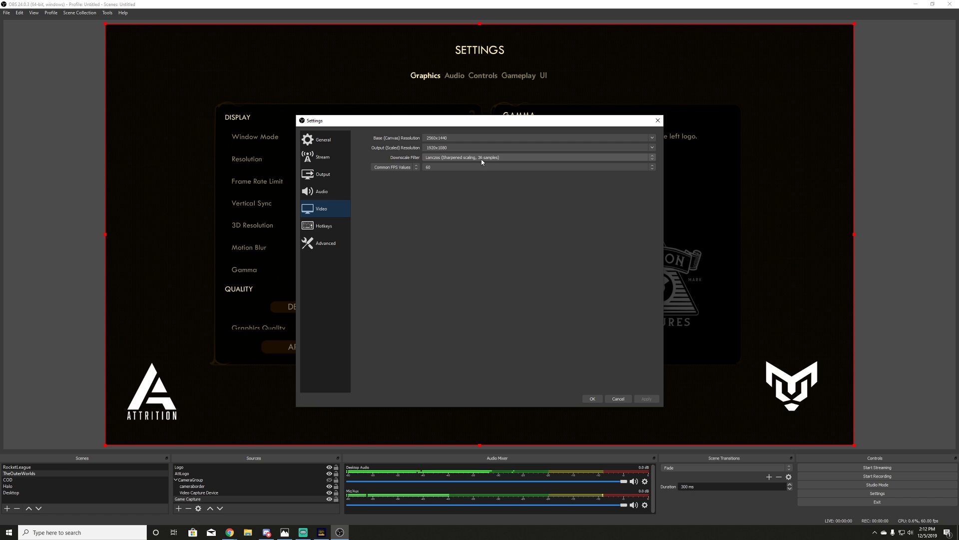
left_click(652, 148)
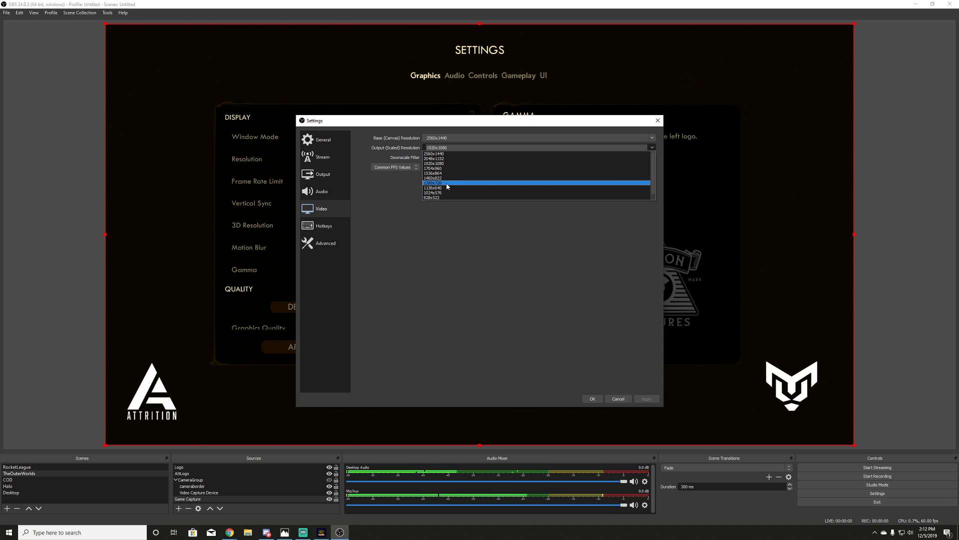
left_click(401, 192)
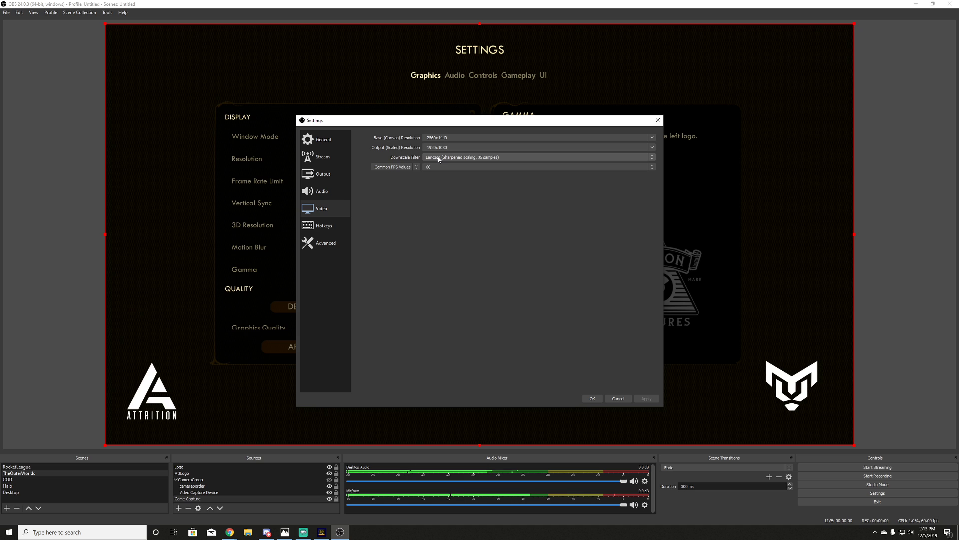
left_click(439, 159)
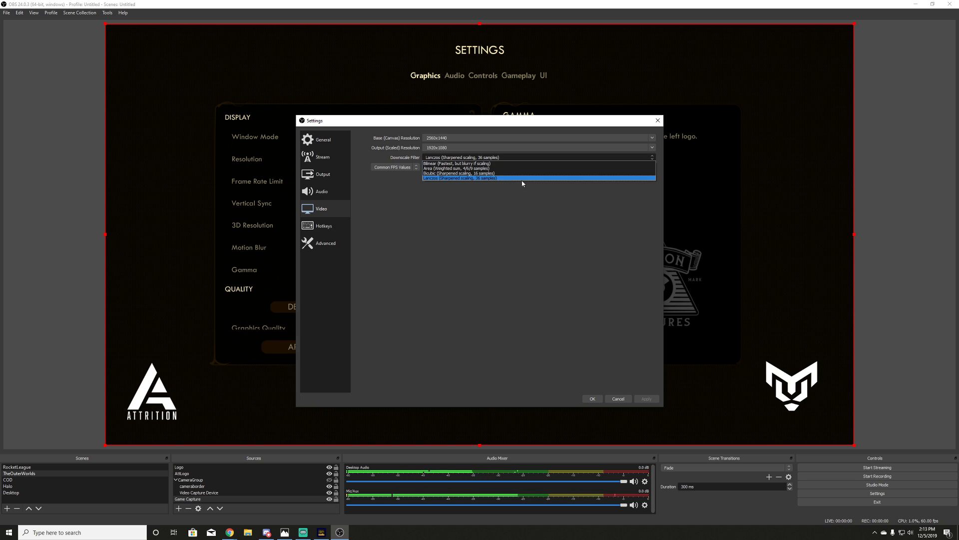
left_click(493, 178)
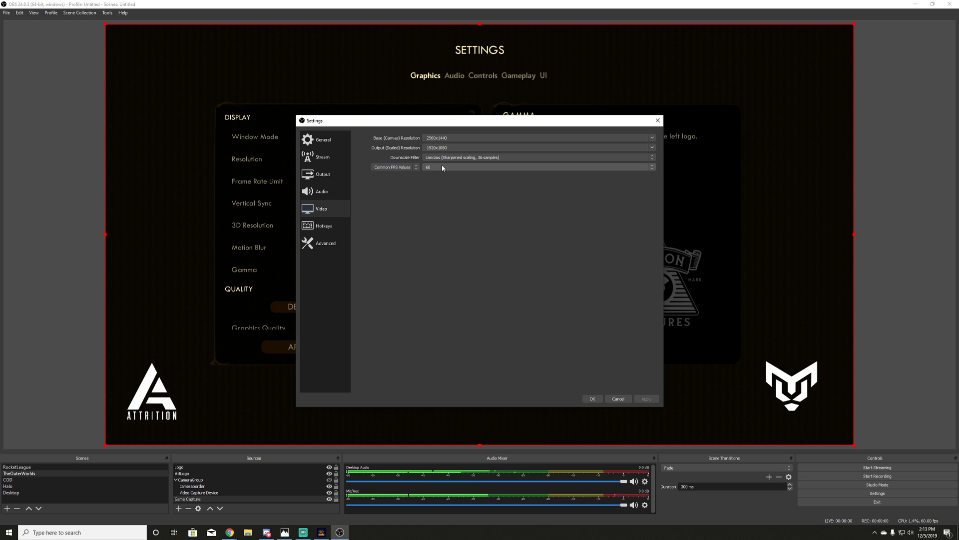
Step: Set Process Priority to High on the Advanced settings page
left_click(332, 245)
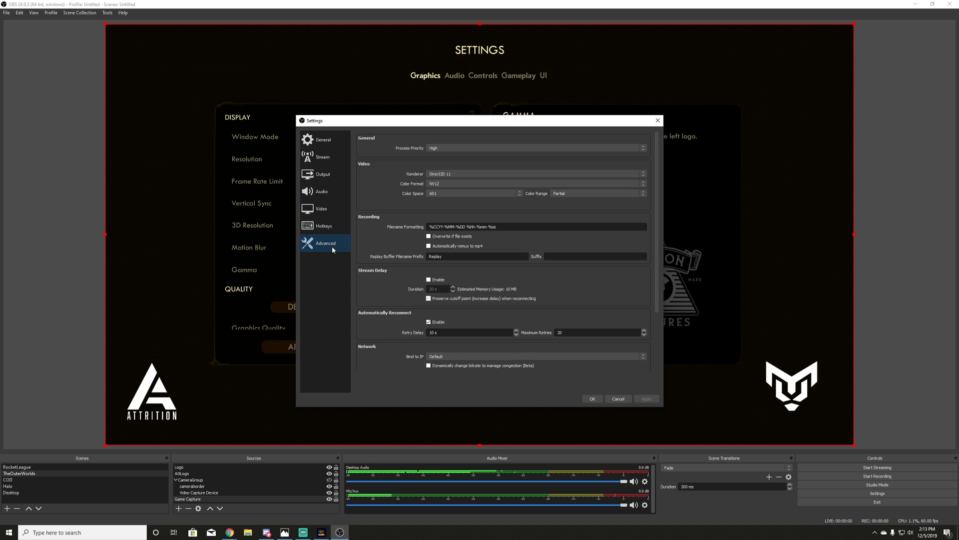
left_click(445, 148)
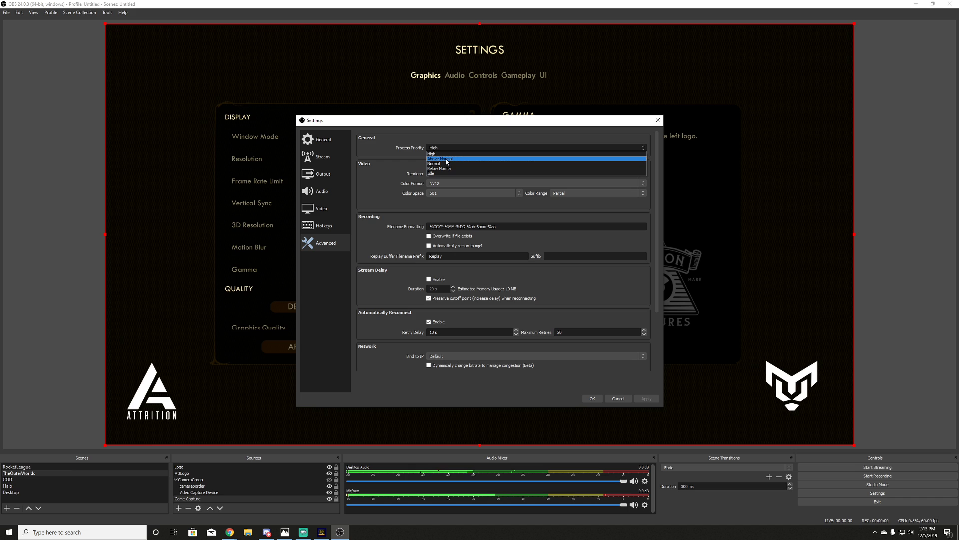
left_click(447, 154)
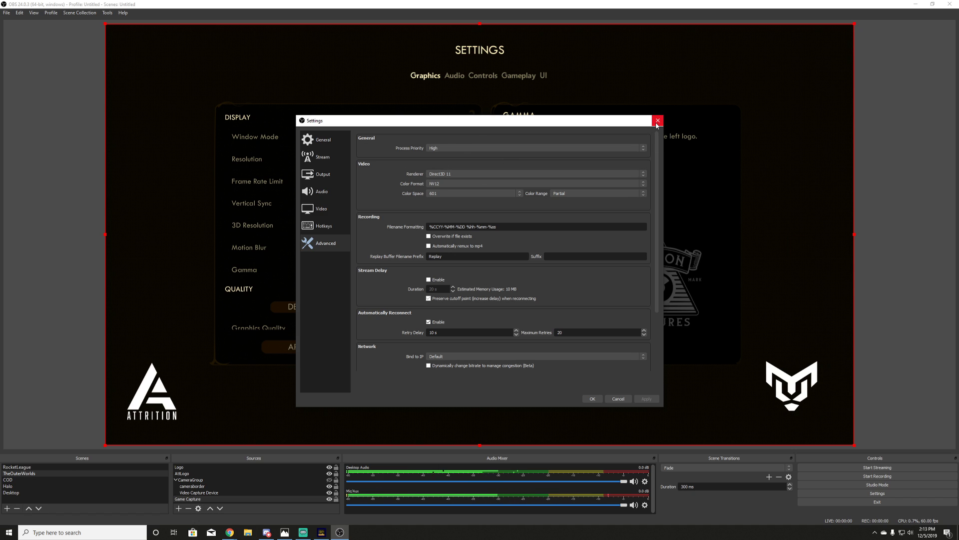
Step: Flip through the settings pages back to Output's Recording tab
left_click(322, 140)
left_click(324, 174)
left_click(325, 159)
left_click(325, 174)
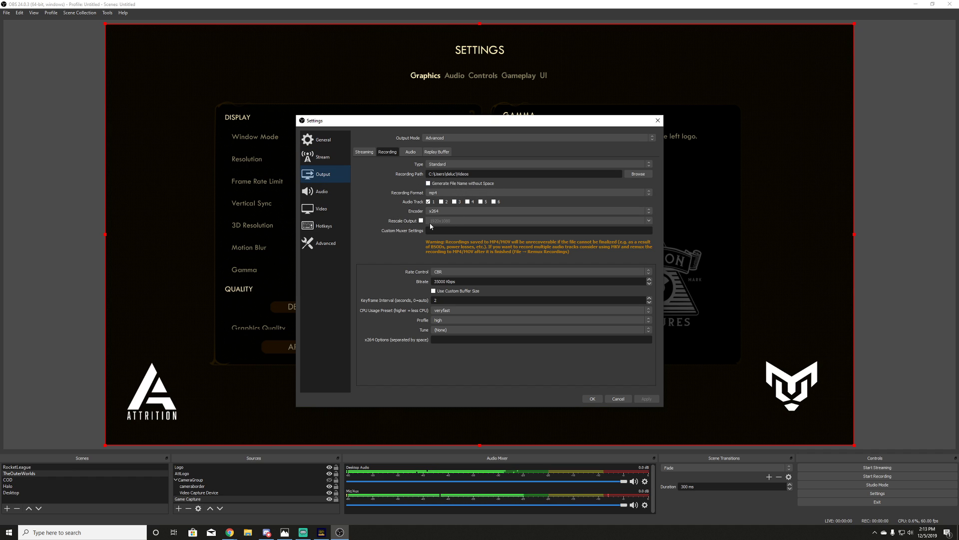
Step: Close Settings, check the roughly 25% CPU load and process list in Task Manager, then close it
left_click(658, 121)
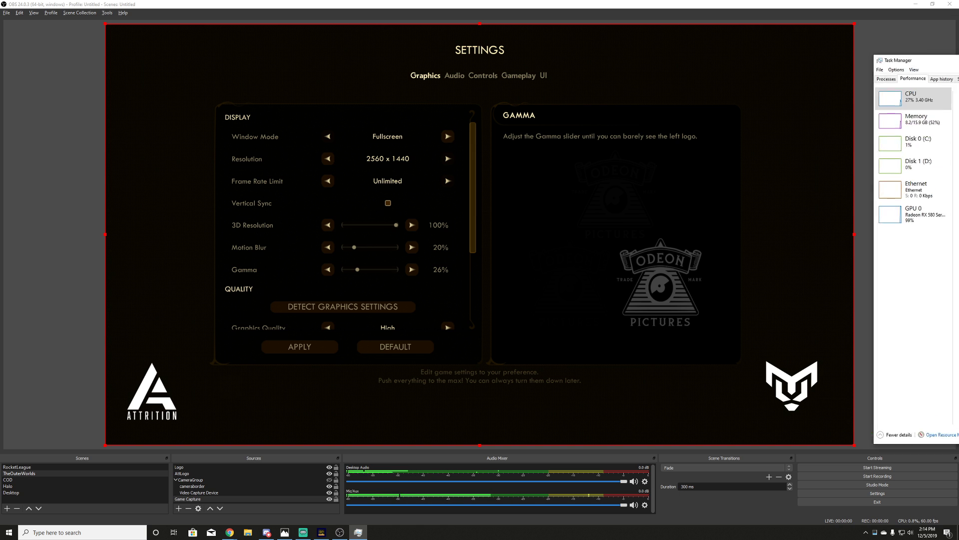
left_click_drag(904, 70, 404, 66)
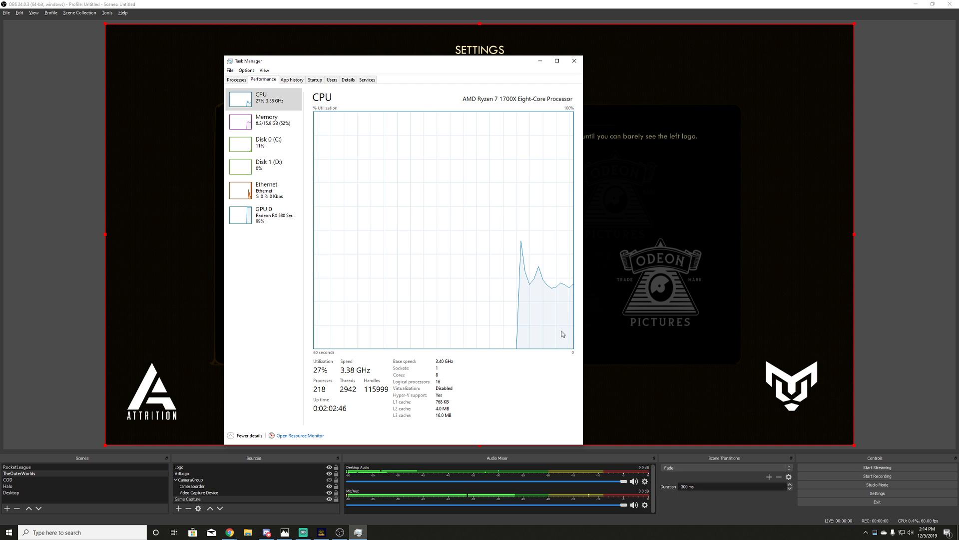
left_click_drag(491, 67, 721, 60)
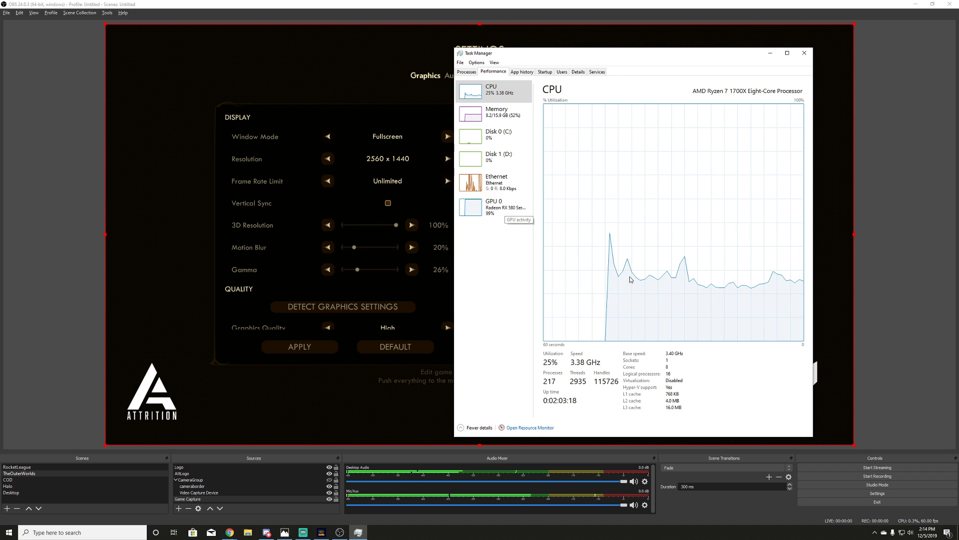
left_click(470, 72)
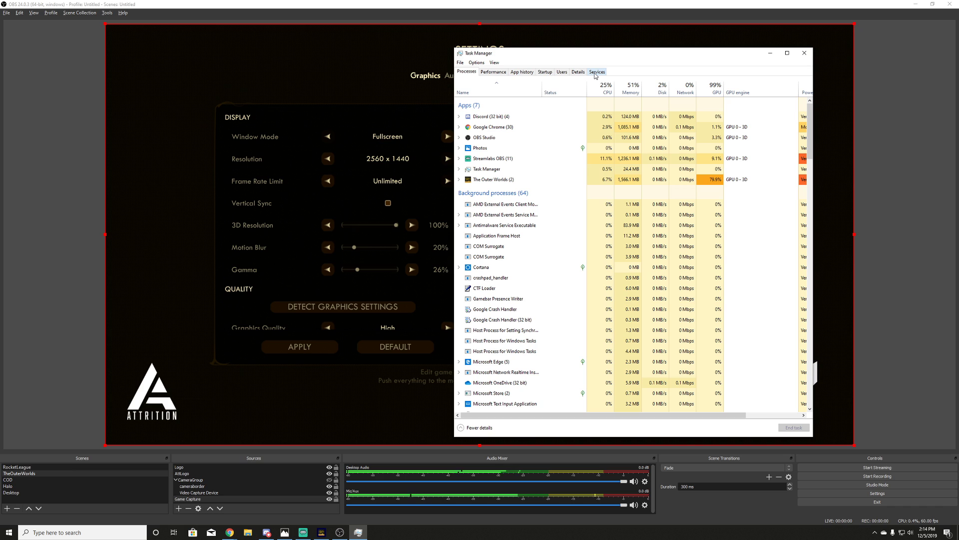
left_click(493, 71)
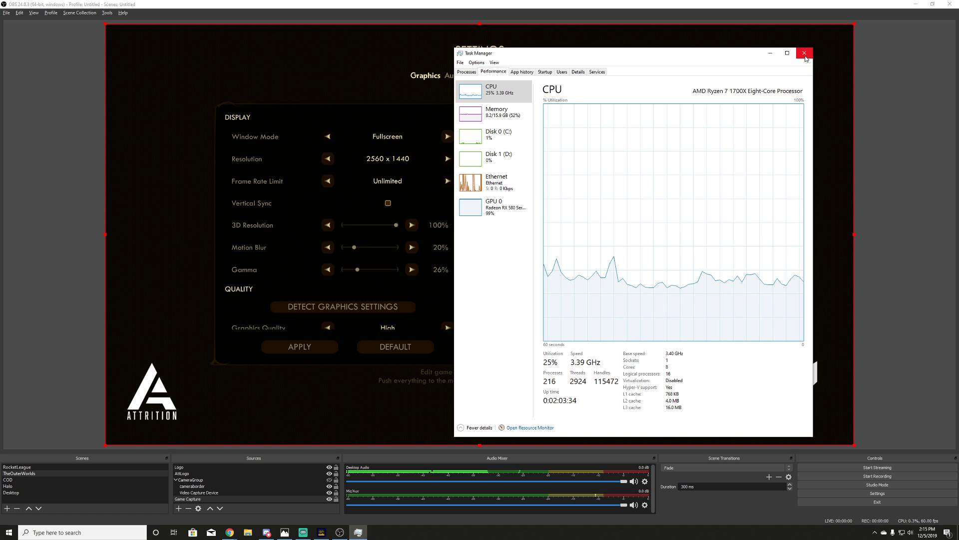
left_click(805, 54)
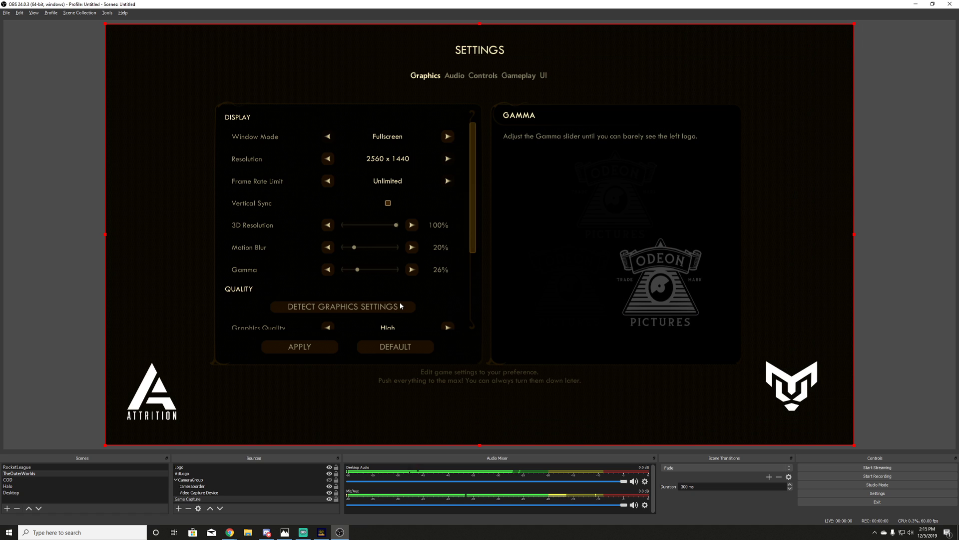